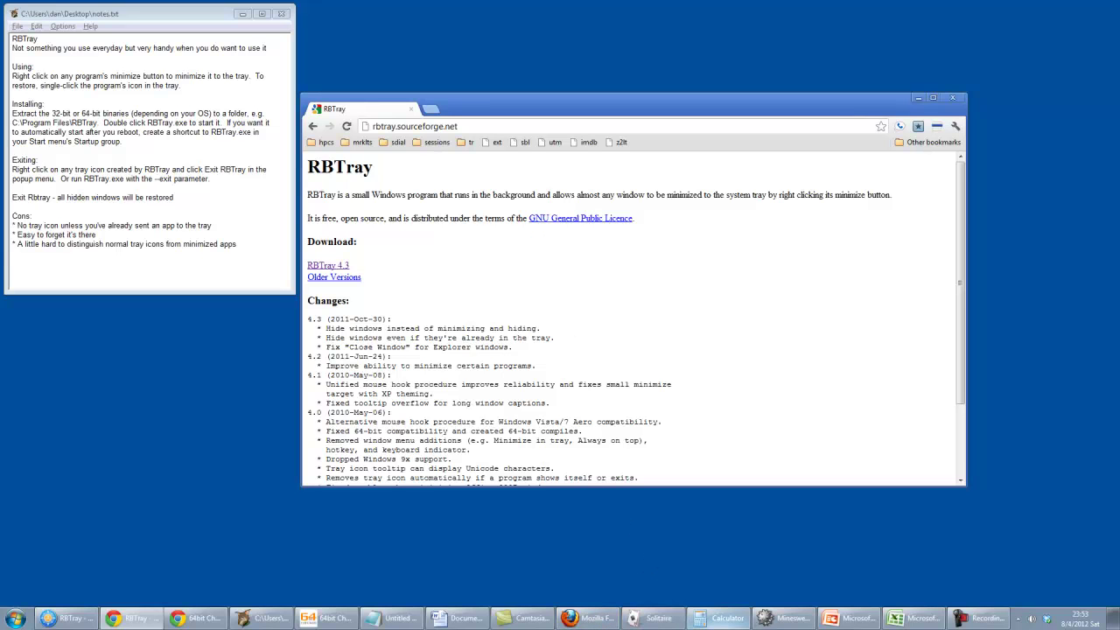
Send Solitaire to the tray with RBTray, check its tray menu, then restore it
click(658, 621)
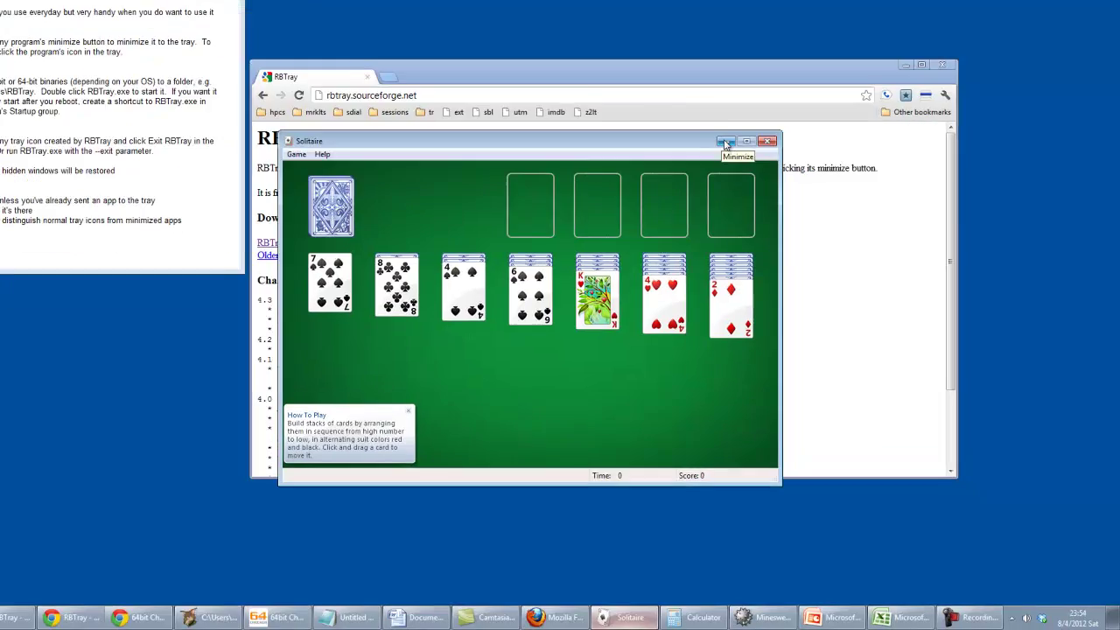
click(726, 143)
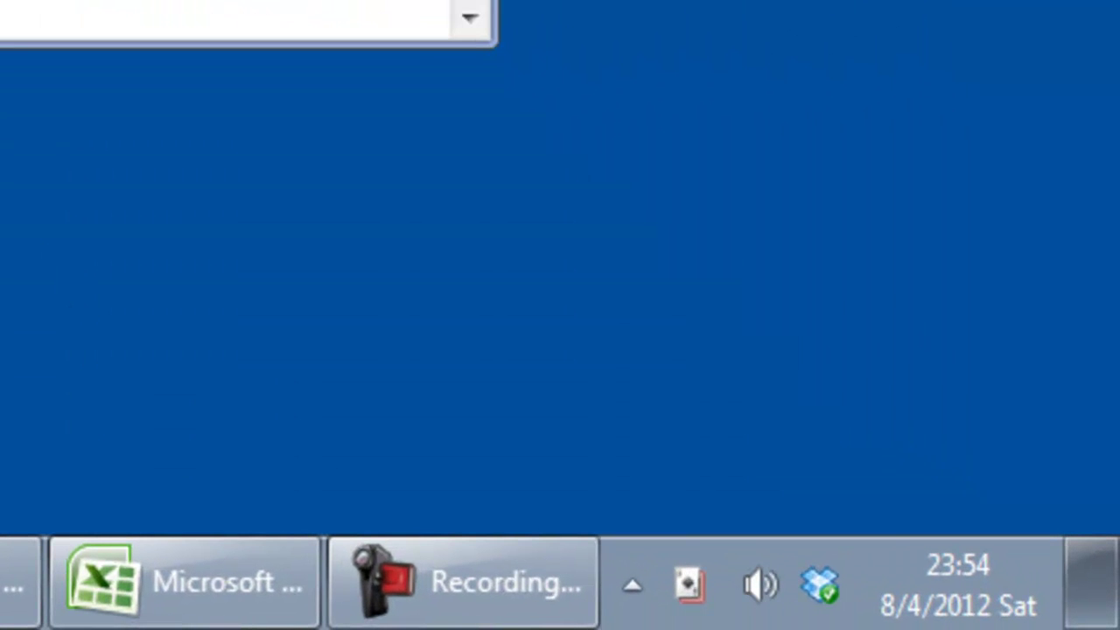
right_click(698, 595)
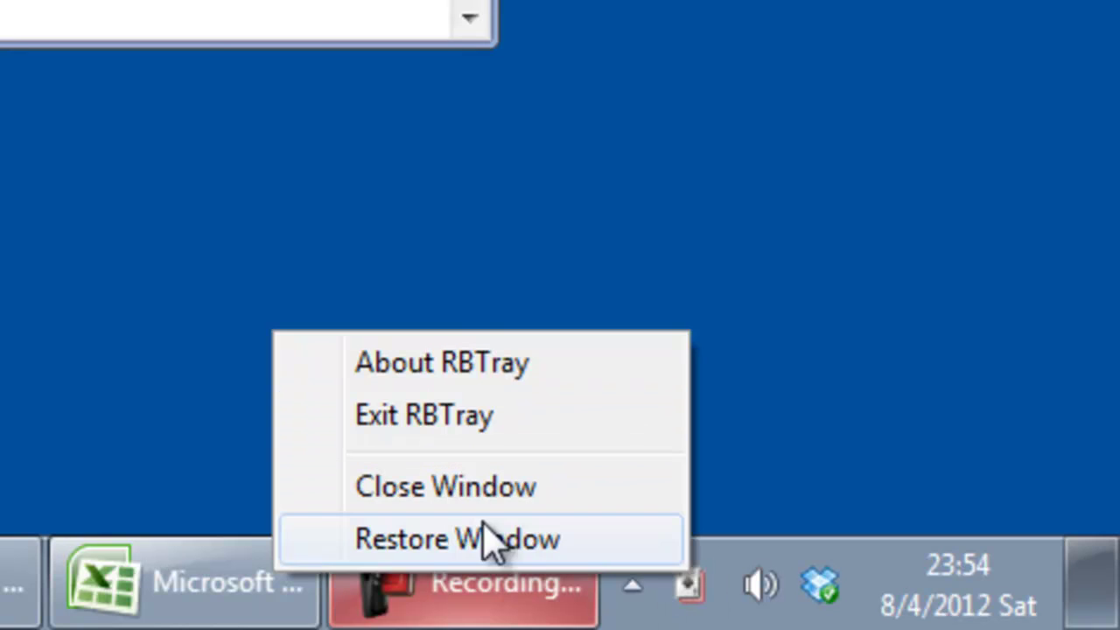
click(711, 448)
click(690, 586)
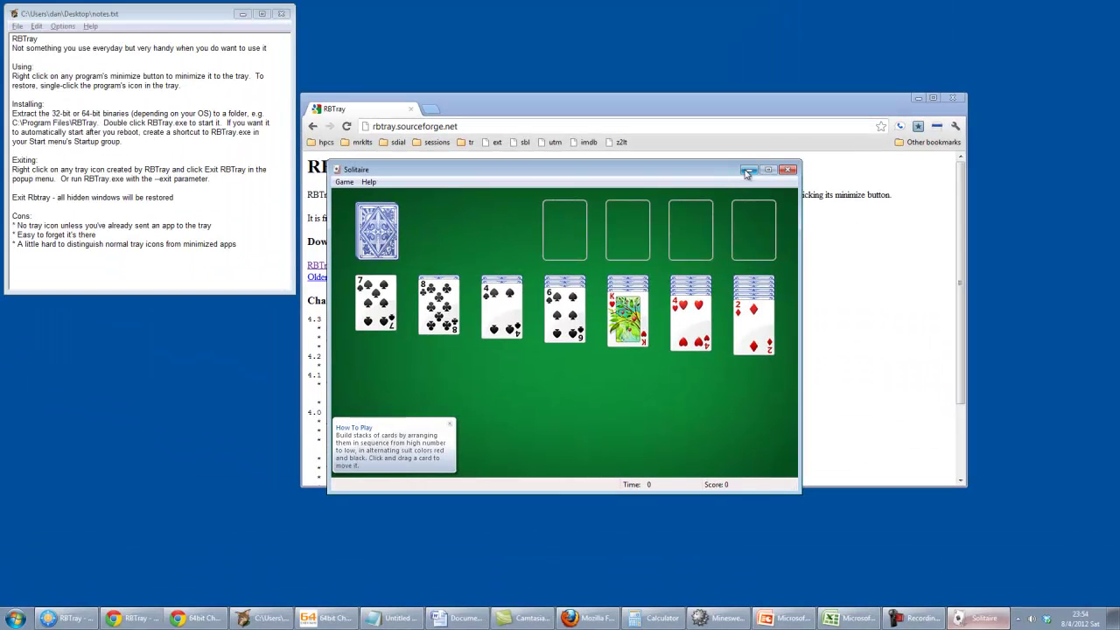
Hide the Solitaire, Firefox, Minesweeper and Calculator windows to the tray
right_click(747, 173)
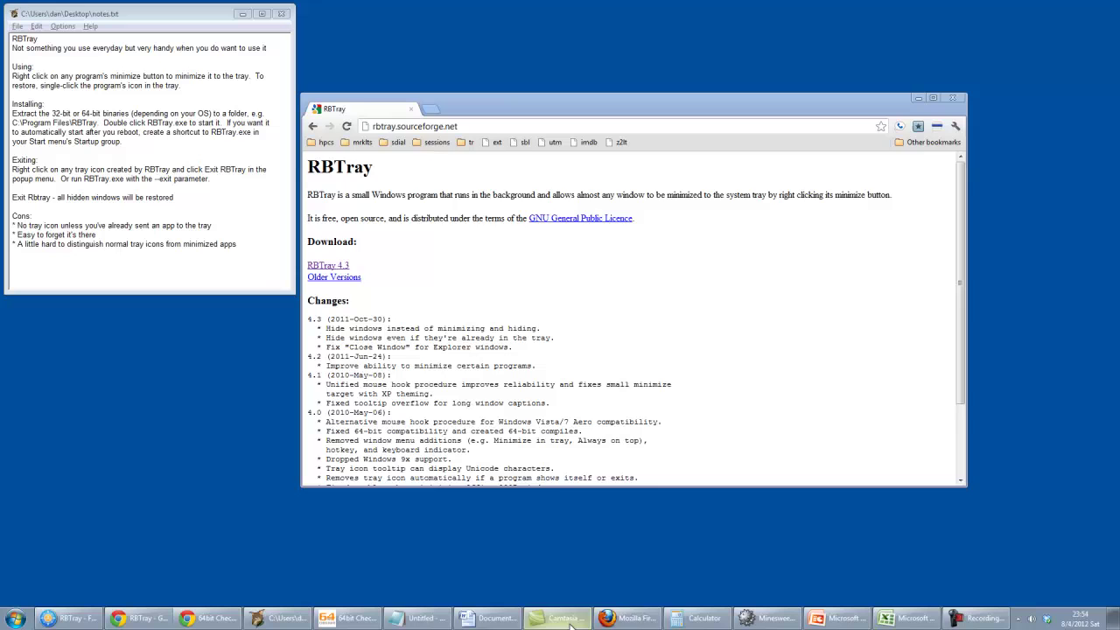
click(648, 623)
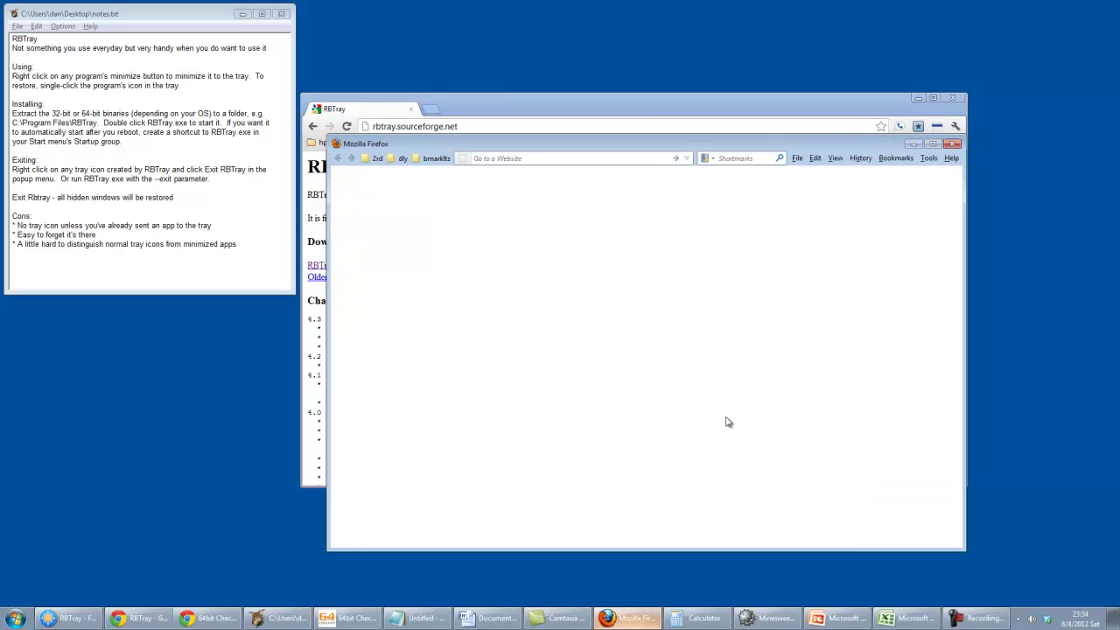
right_click(917, 145)
click(758, 620)
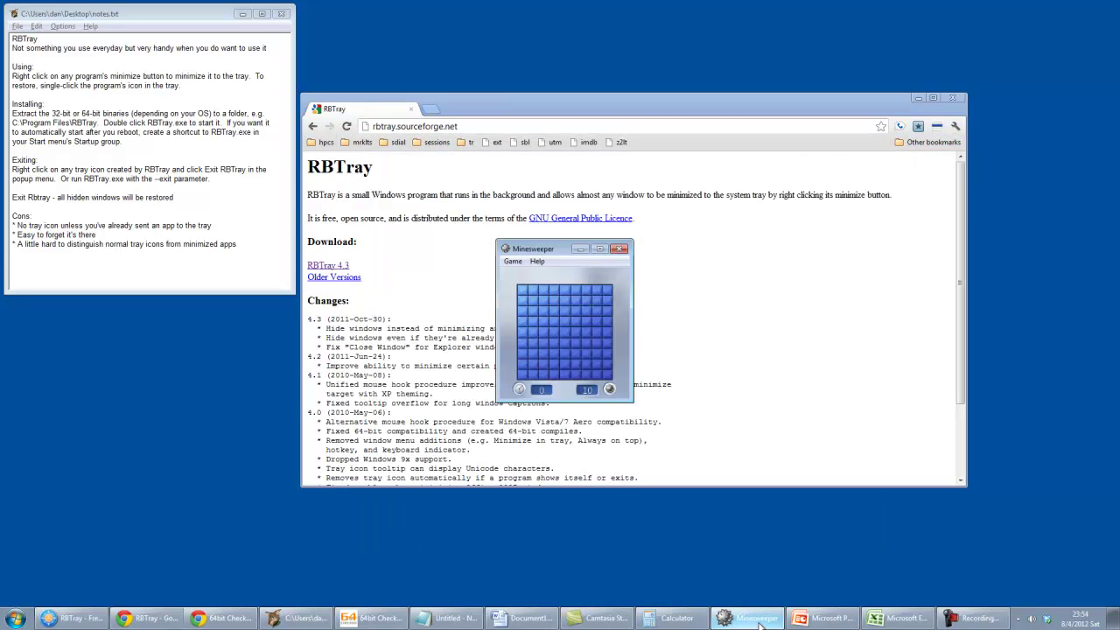
right_click(578, 253)
click(726, 619)
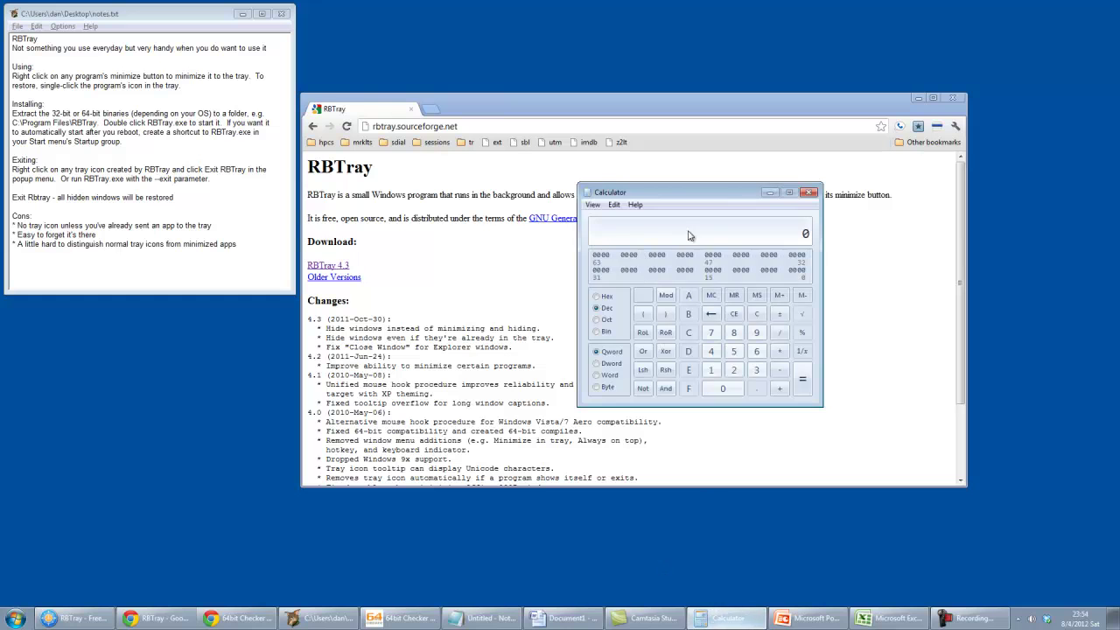
right_click(776, 192)
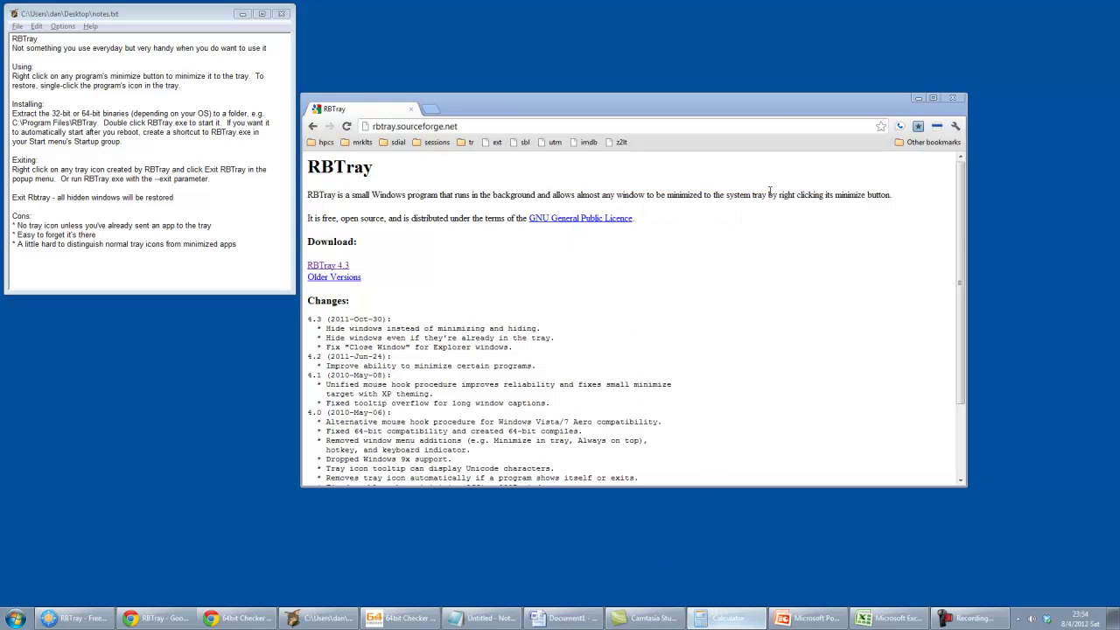
Hide PowerPoint, Excel, Word and Notepad to the tray, then check the hidden tray icons
click(792, 618)
right_click(869, 120)
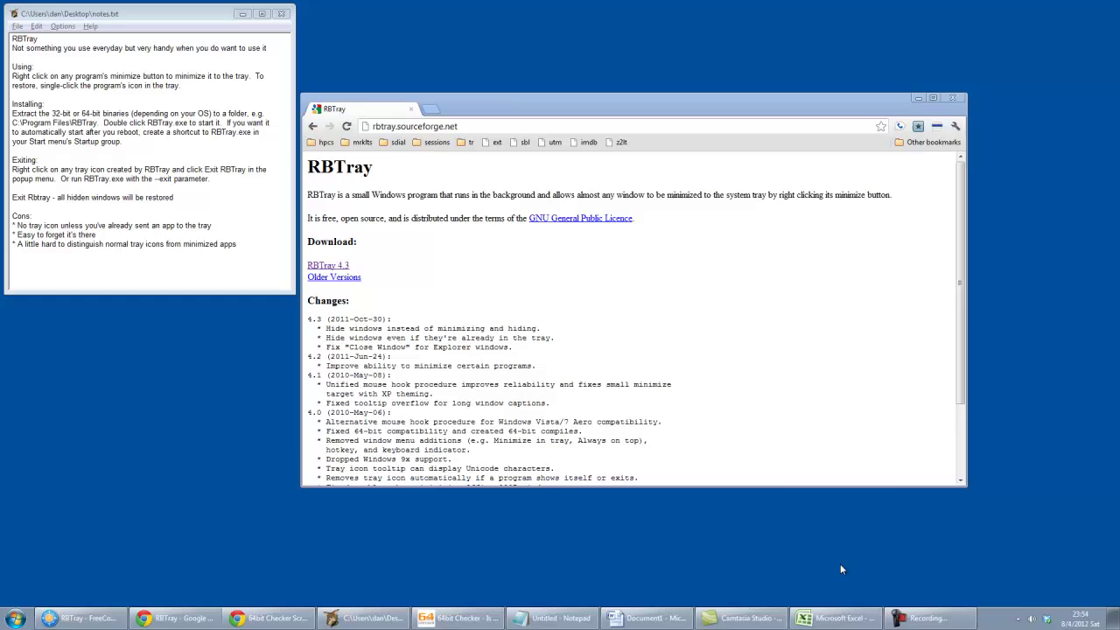
click(836, 619)
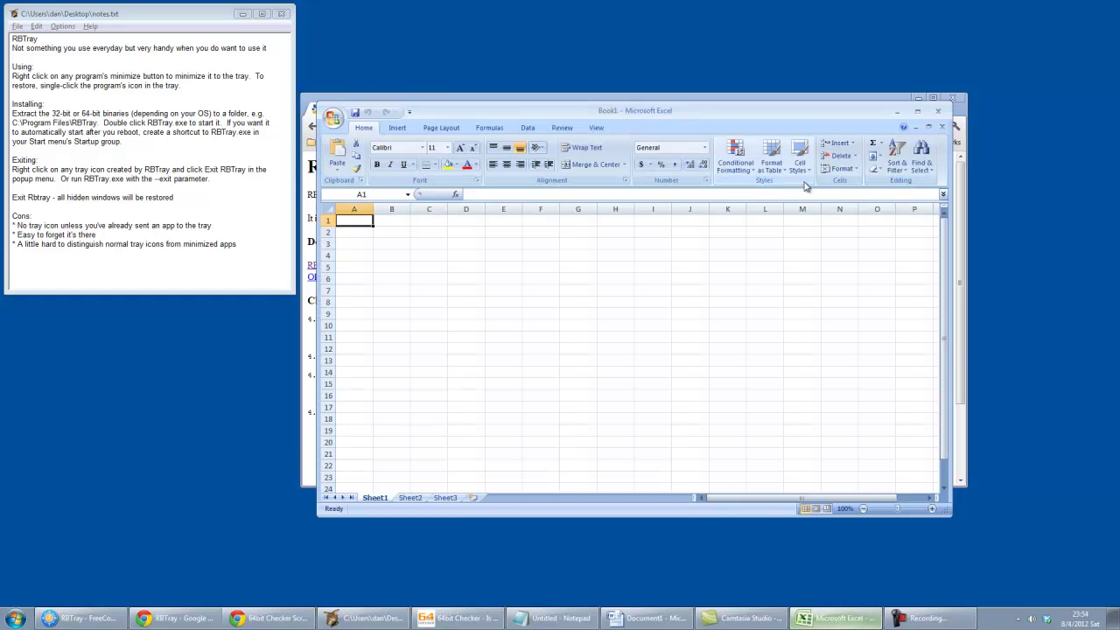
right_click(901, 117)
click(662, 622)
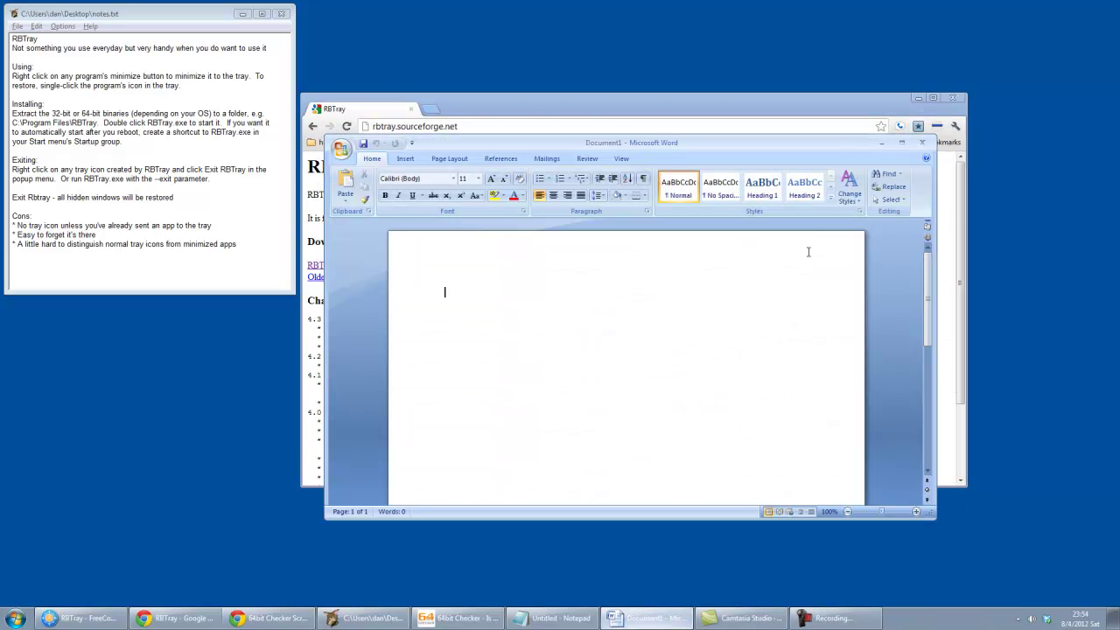
right_click(881, 142)
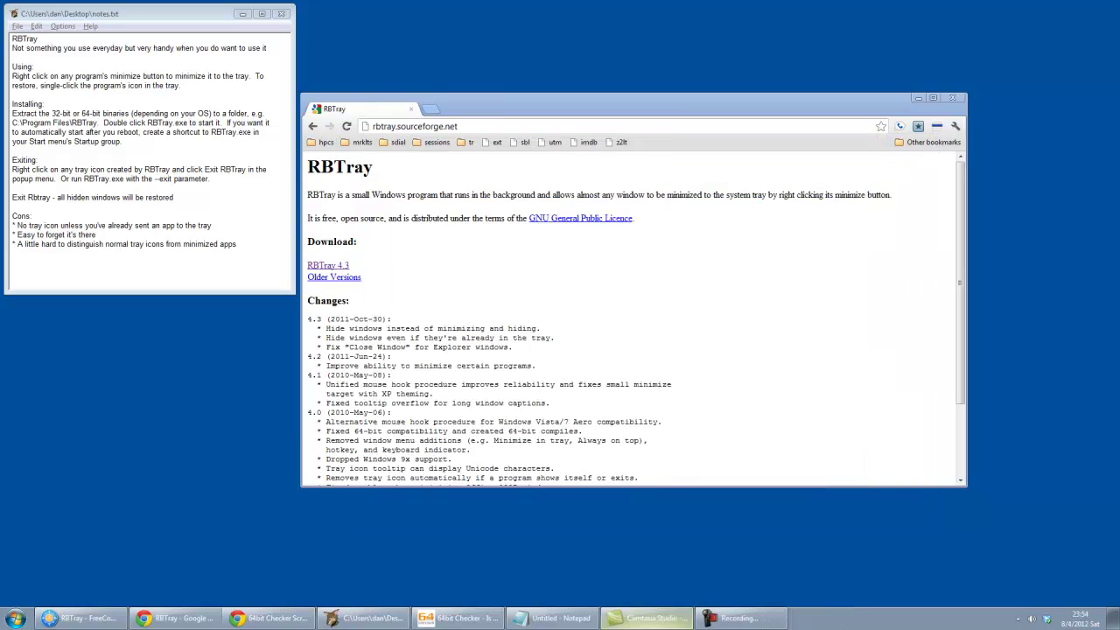
click(561, 621)
right_click(887, 171)
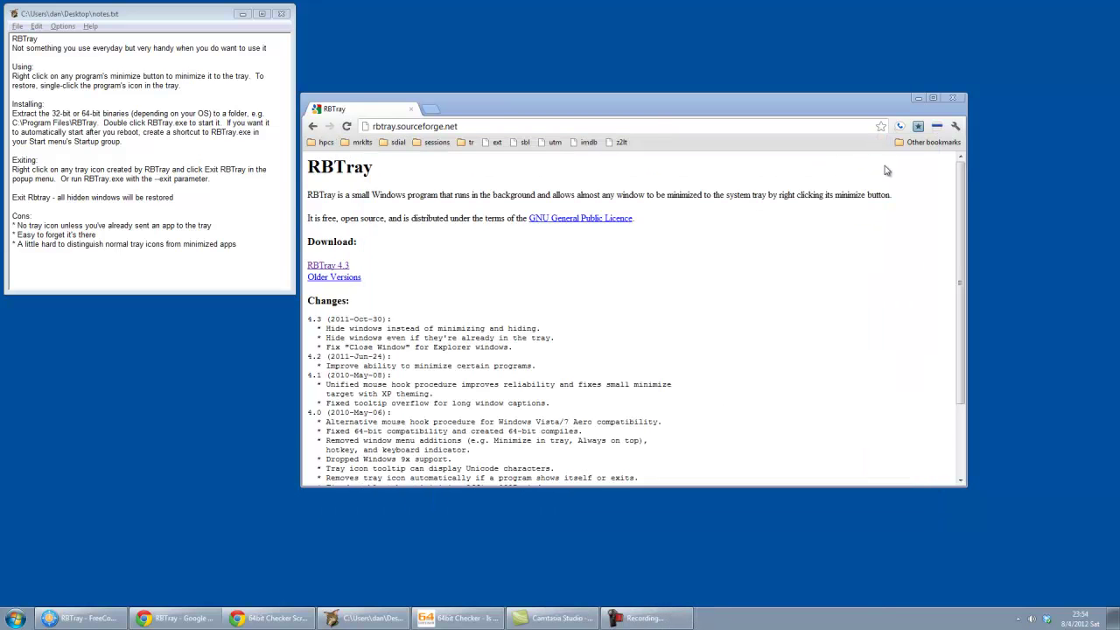
click(1019, 623)
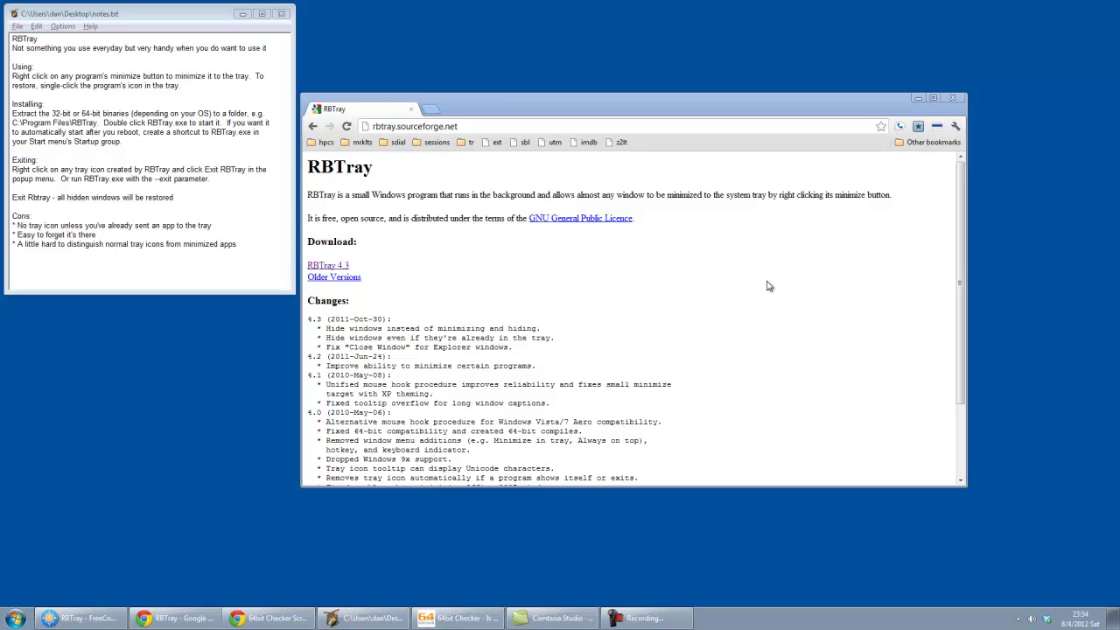
Switch to FreeCommander and open the Startup folder in the left panel from the special-folders list
key(alt+Tab)
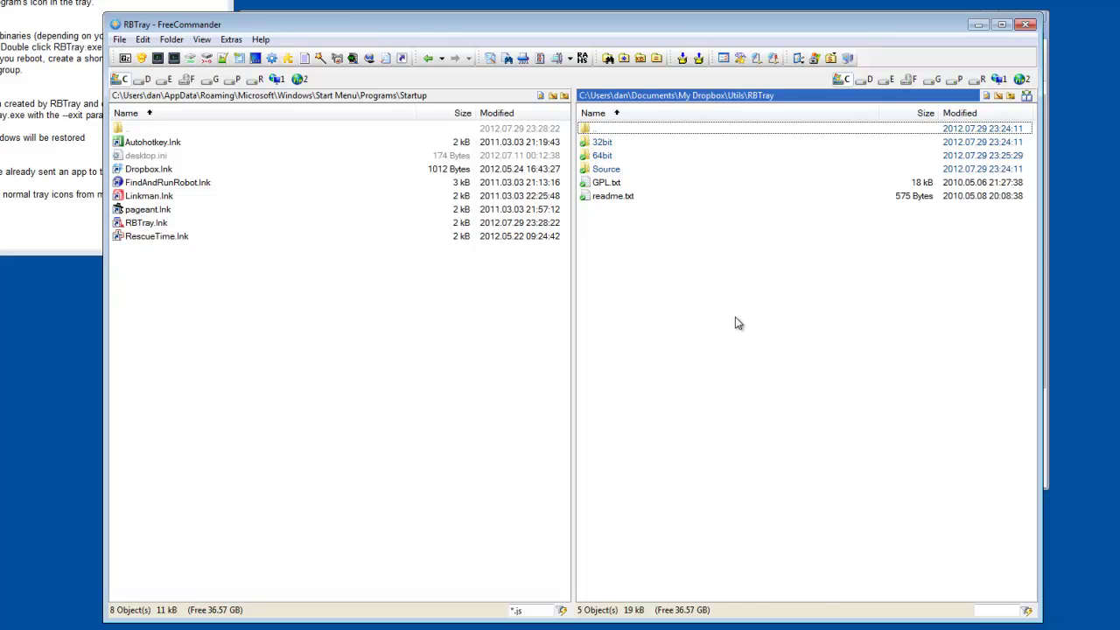
key(Down)
key(Down)
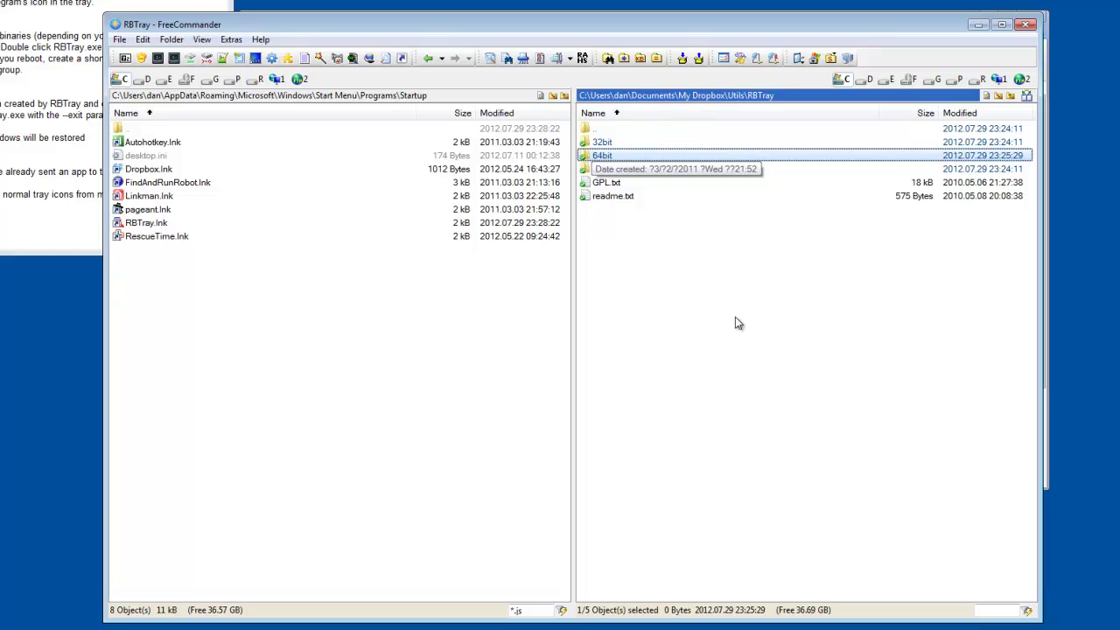
click(210, 348)
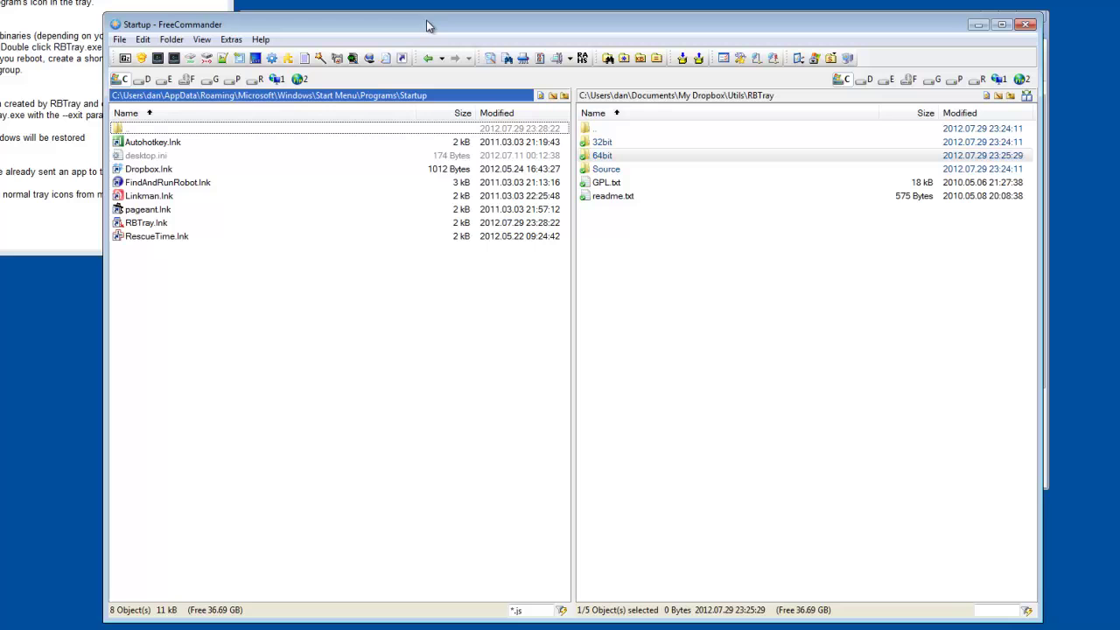
click(833, 58)
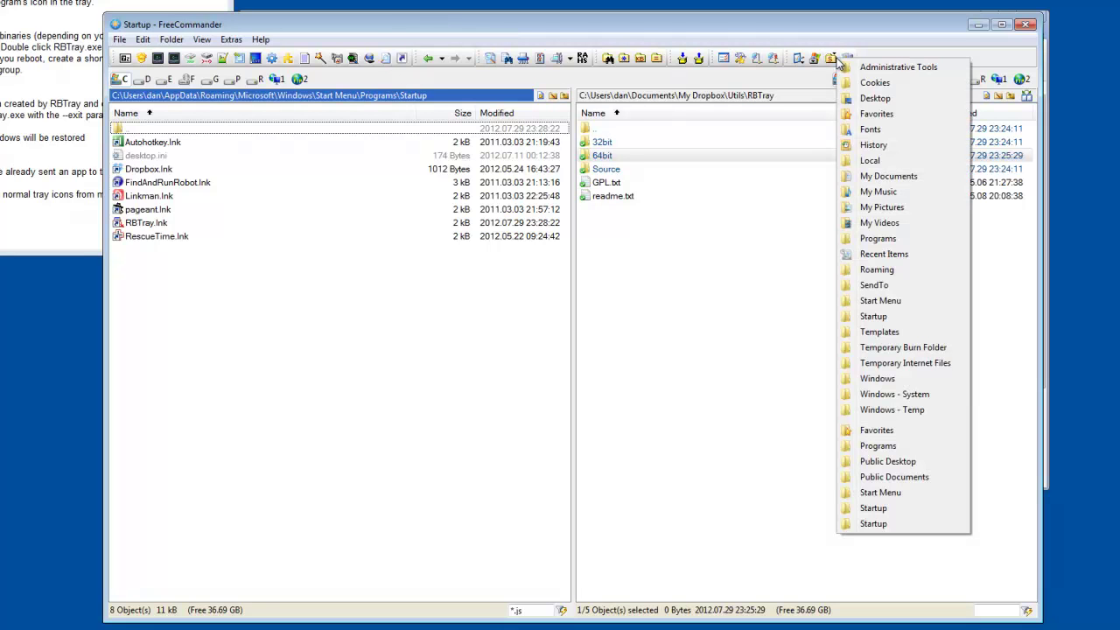
click(891, 322)
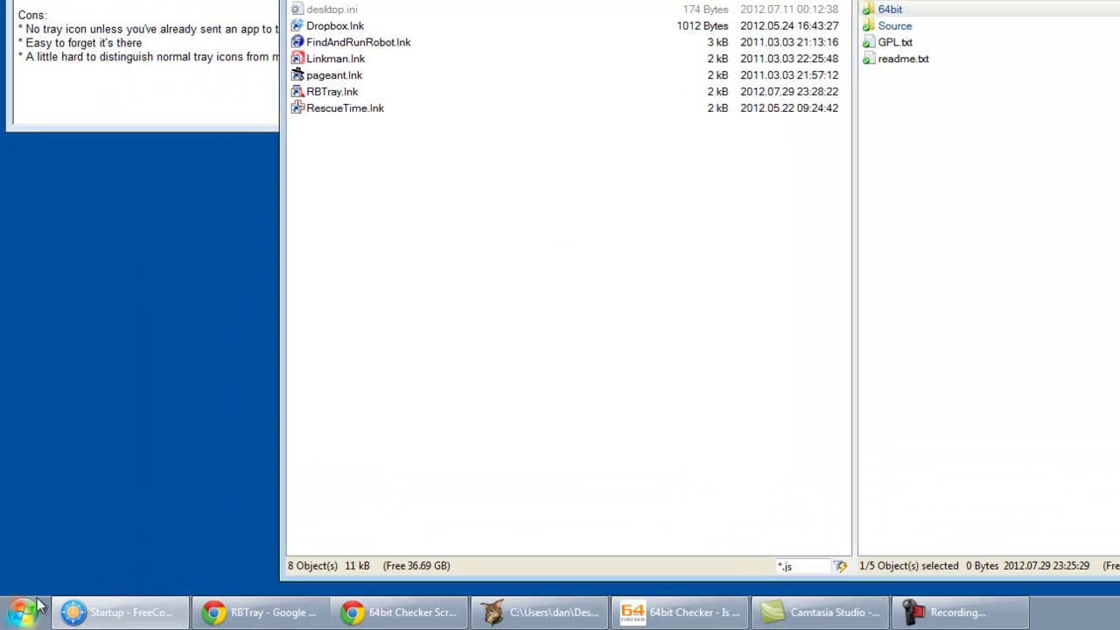
Open the Startup folder from Start > All Programs in Explorer, review its shortcuts, then close it
click(26, 615)
click(72, 538)
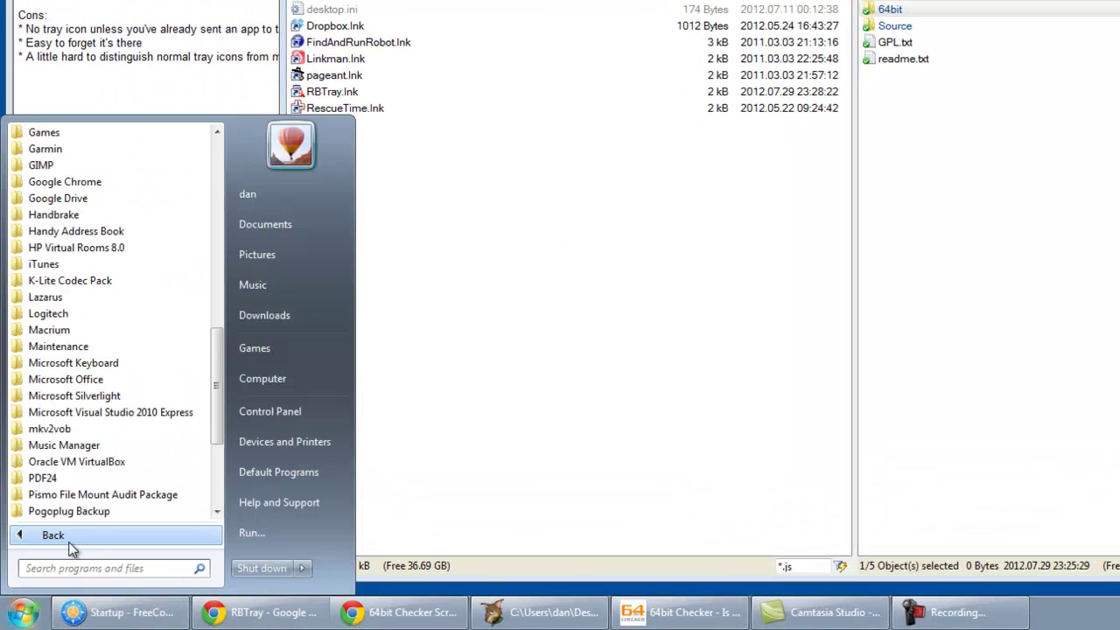
scroll(136, 463, down, 3)
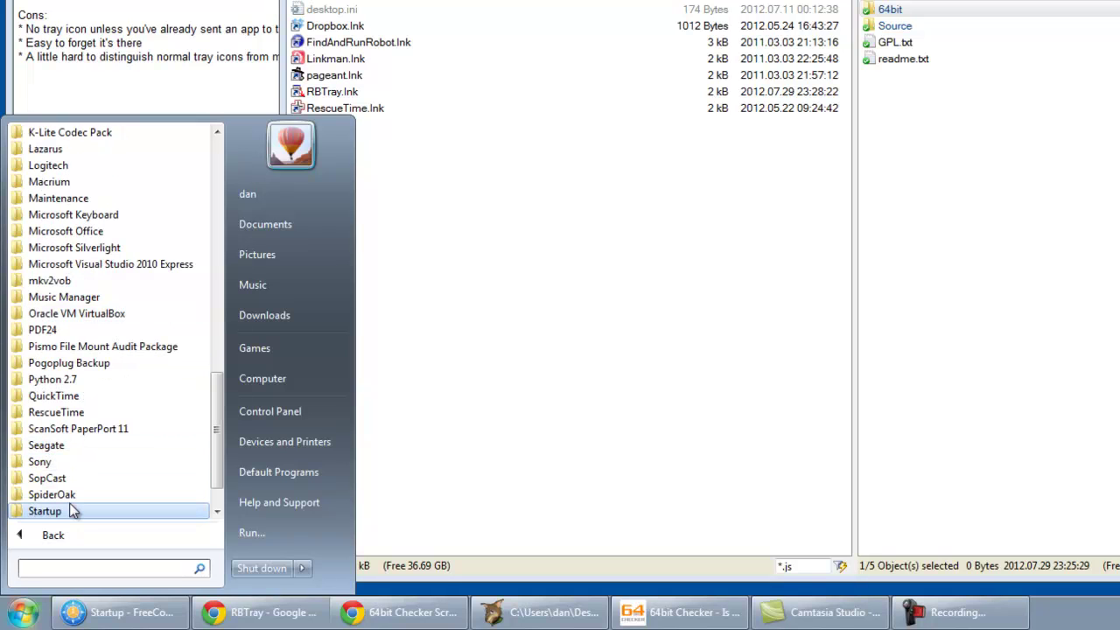
click(73, 511)
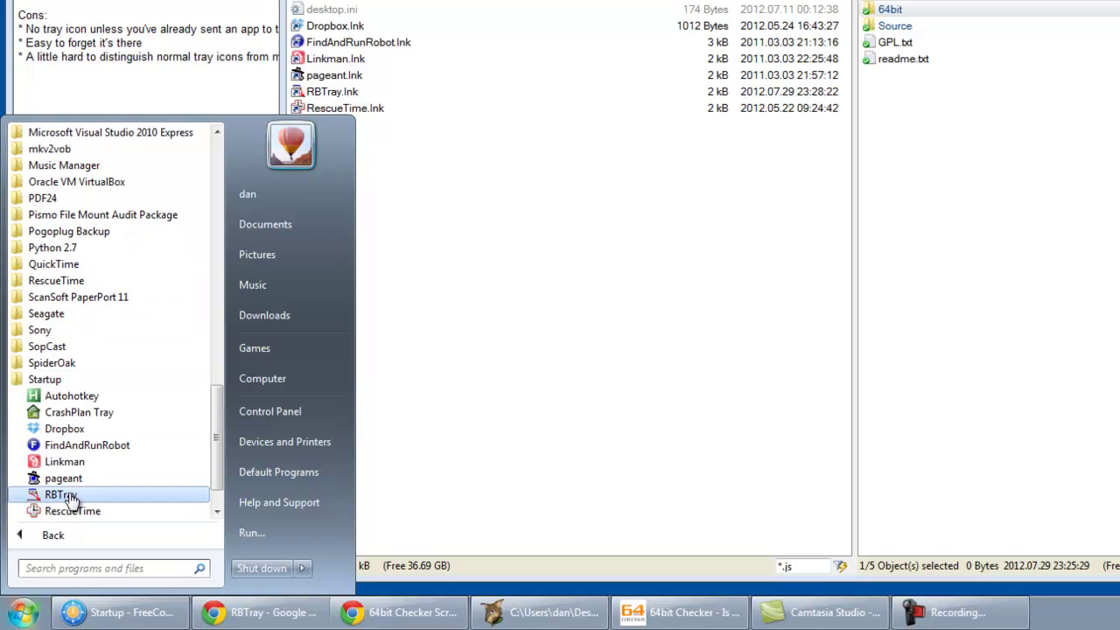
right_click(63, 381)
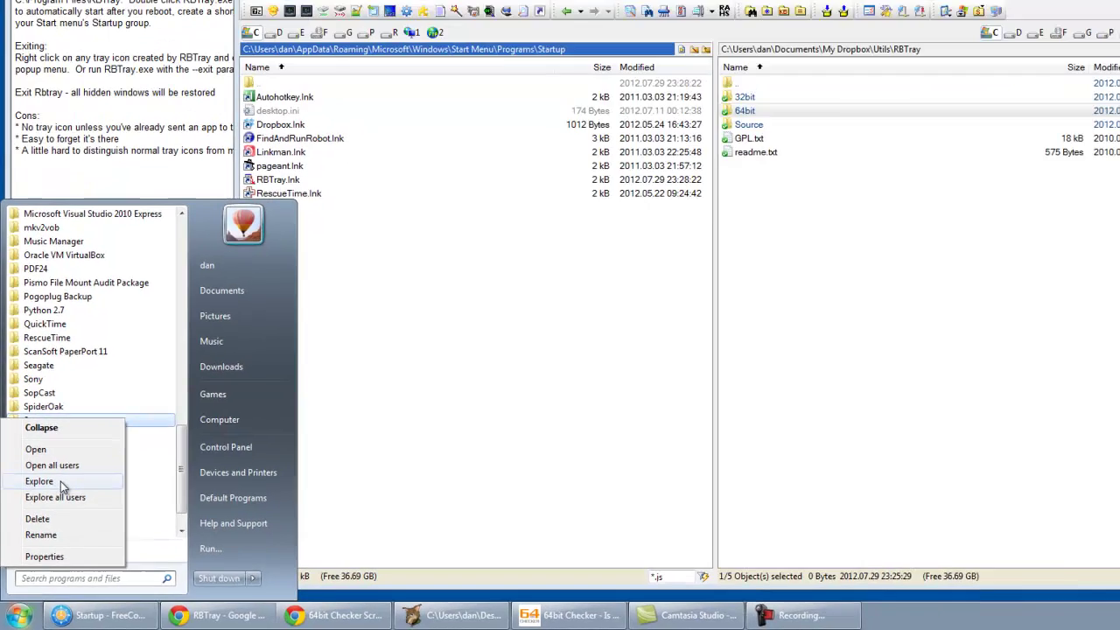
click(62, 483)
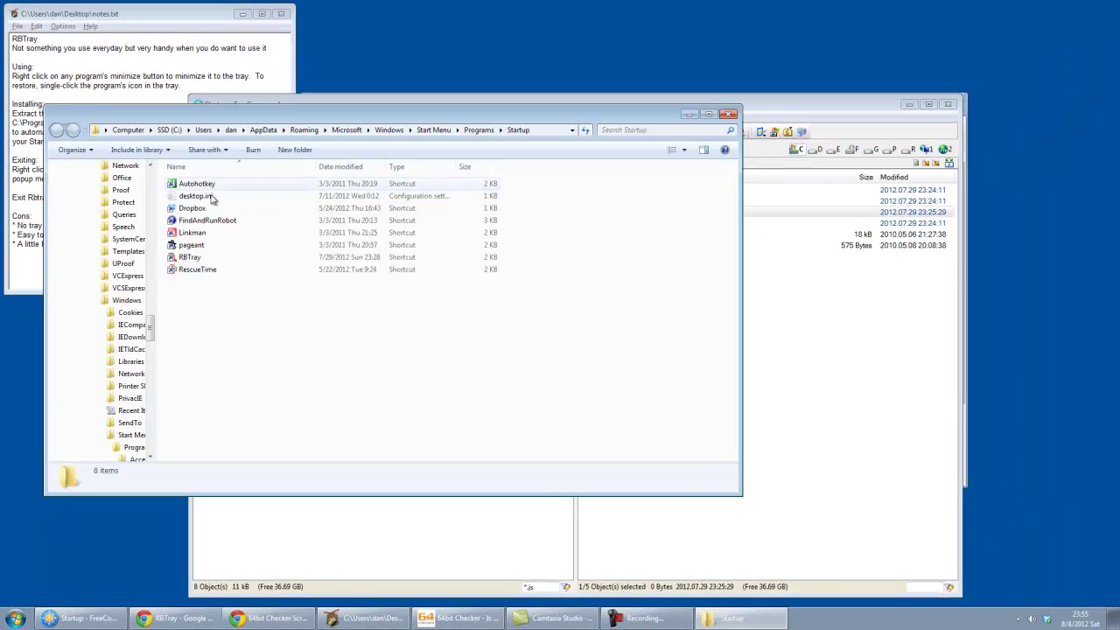
click(728, 116)
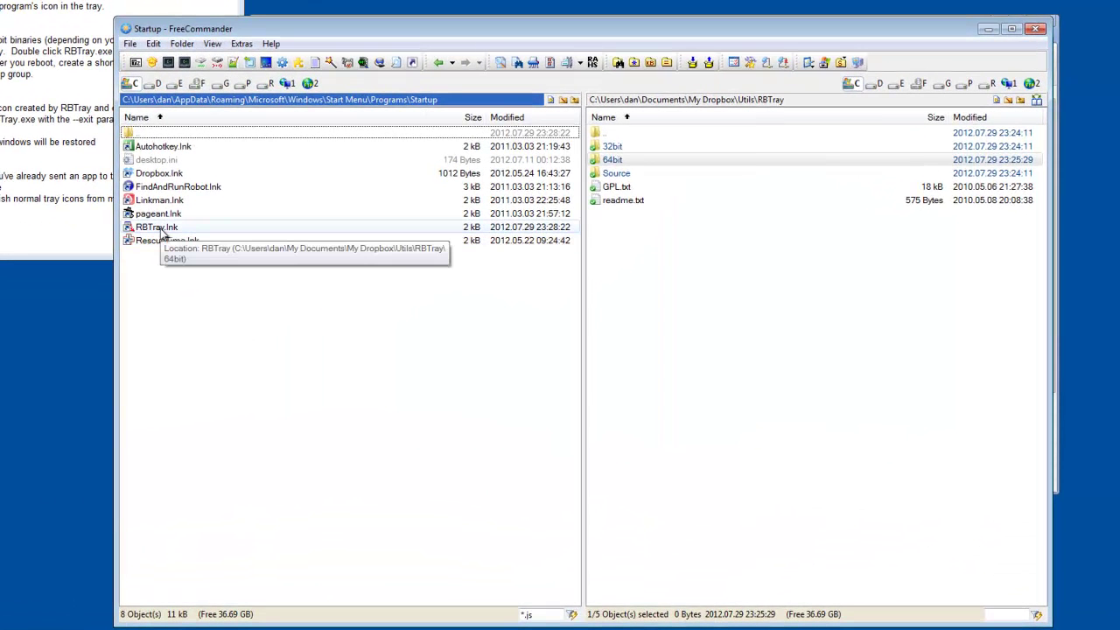
Focus the RBTray folder panel in FreeCommander
click(682, 307)
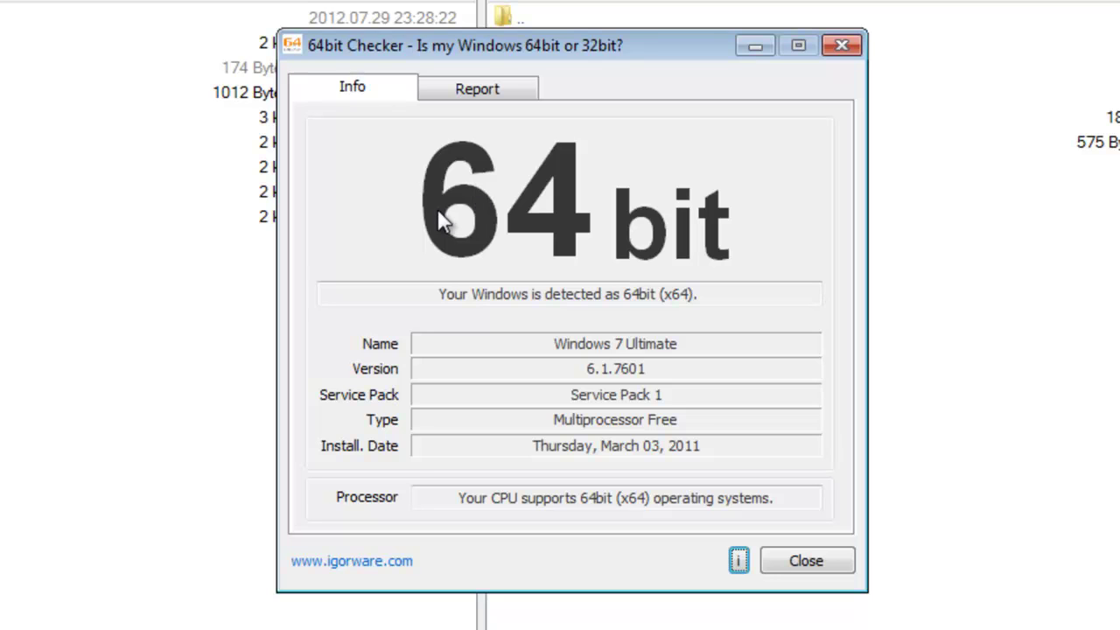
Minimize 64bit Checker and delete the old RBTray.lnk from the Startup folder
click(753, 47)
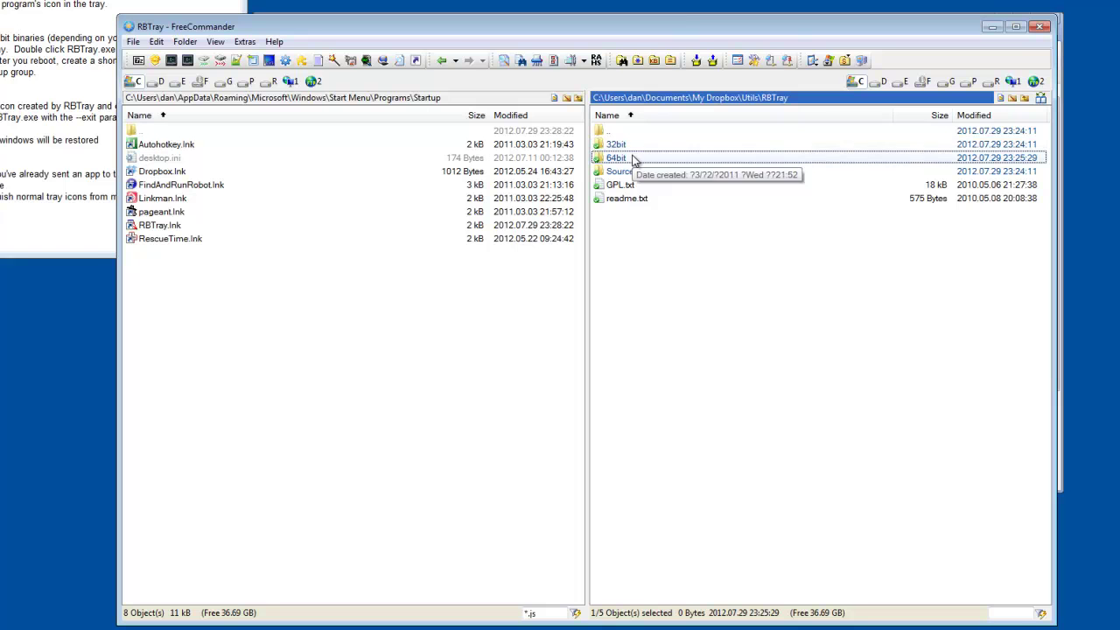
click(160, 226)
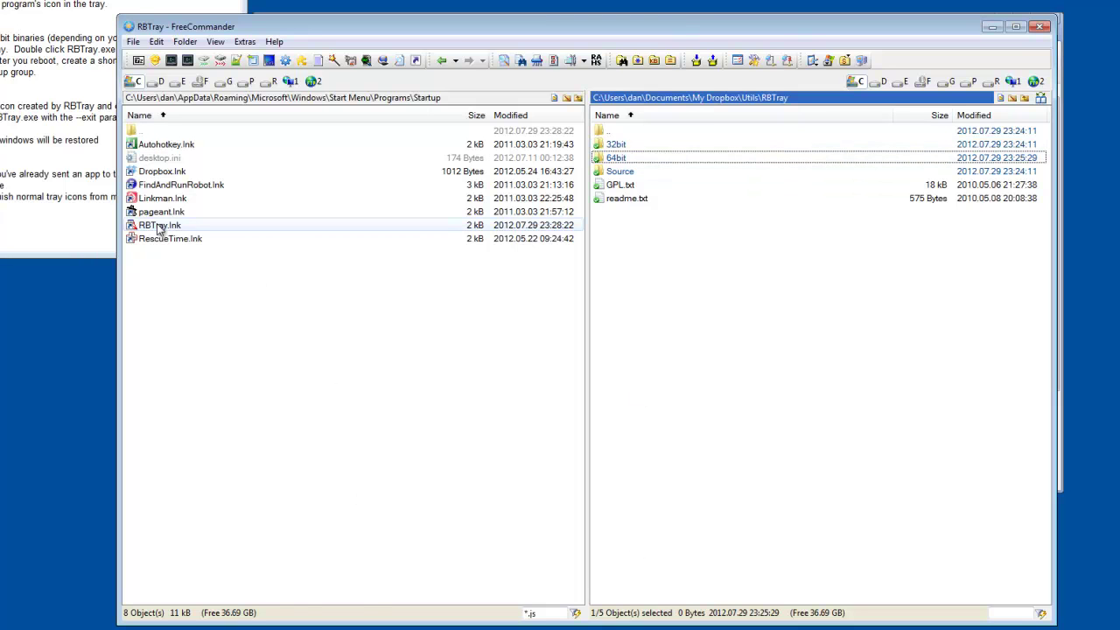
right_click(140, 229)
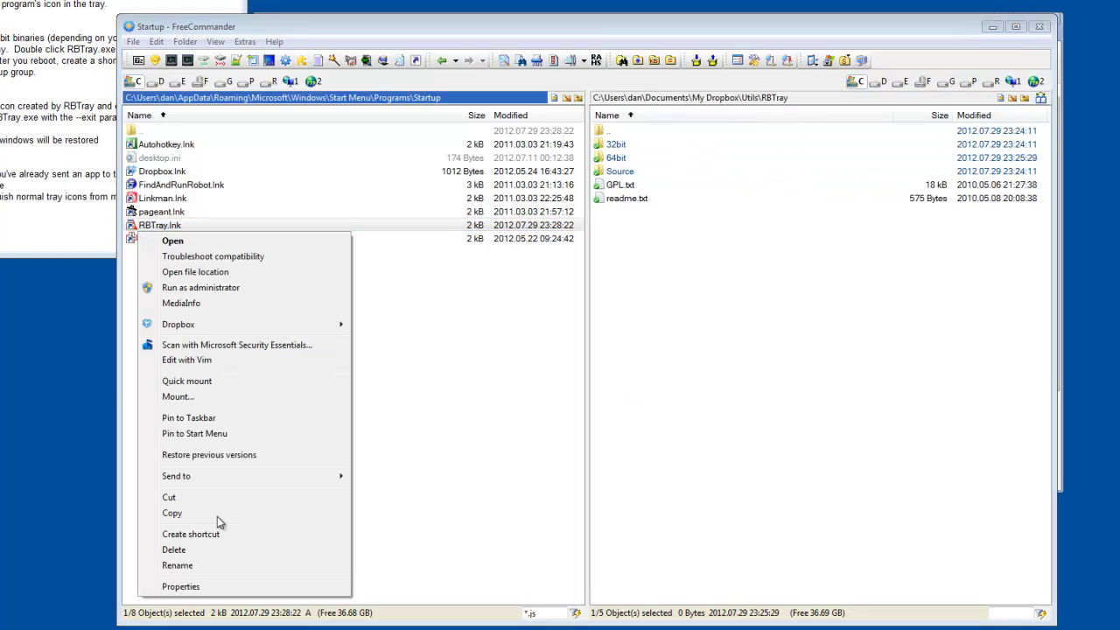
click(430, 507)
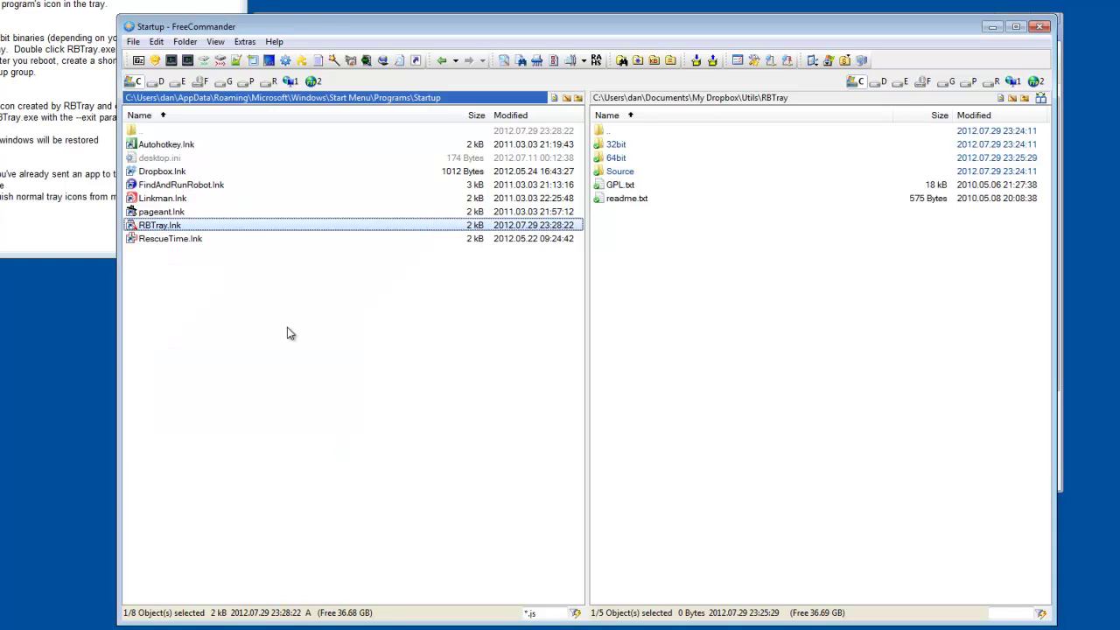
key(Delete)
key(Return)
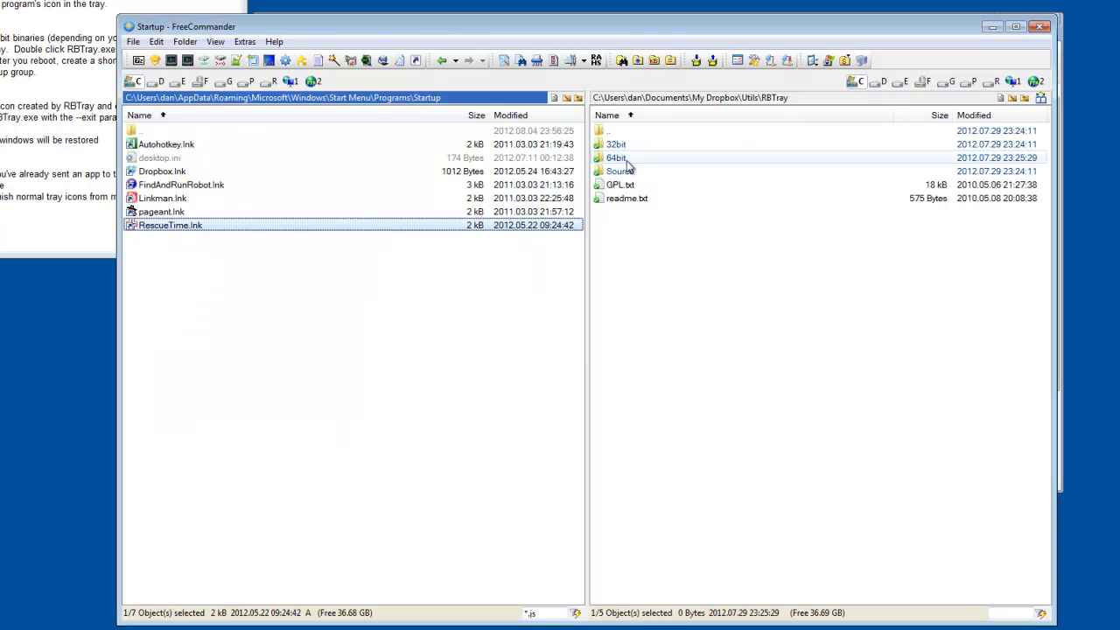
Create a shortcut to the 64bit RBTray.exe in Startup and rename it RBTray.lnk
double_click(624, 160)
drag(628, 166, 226, 293)
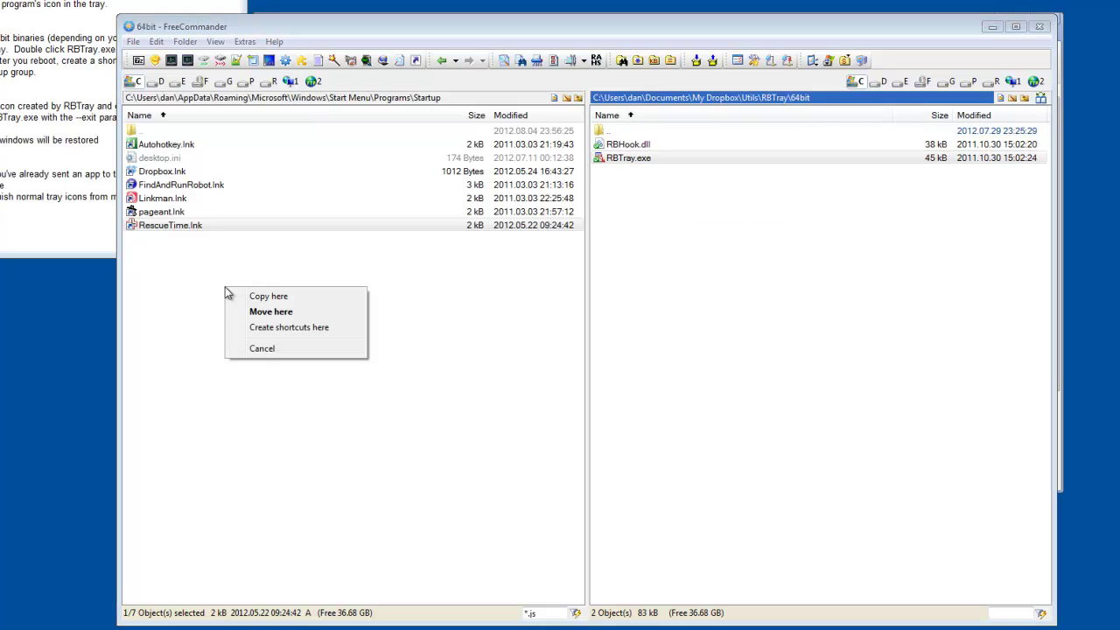
click(262, 329)
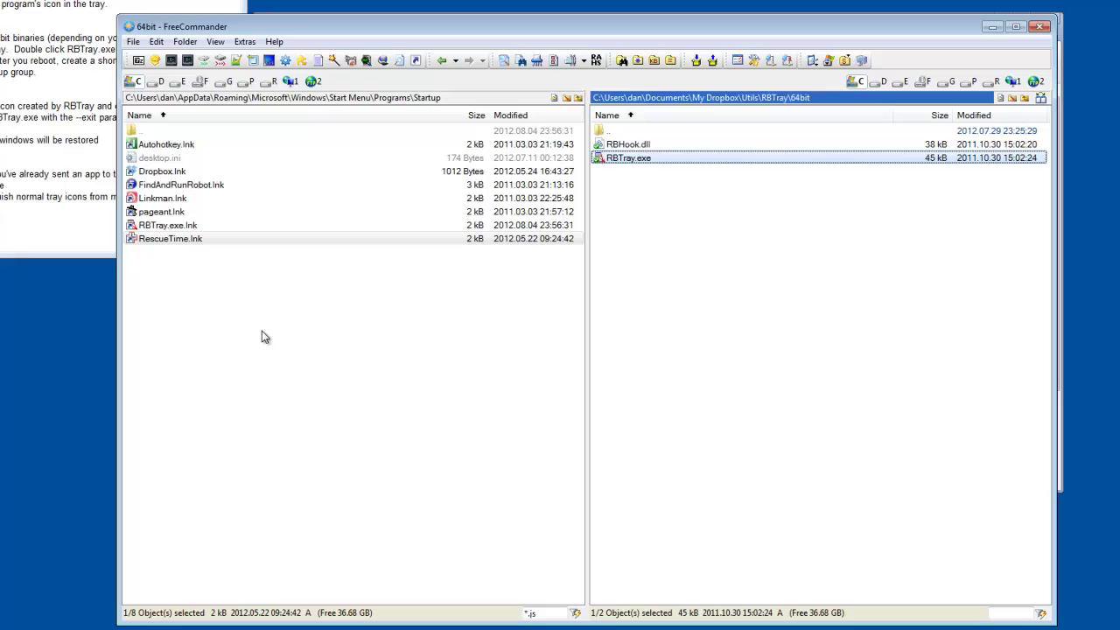
click(170, 226)
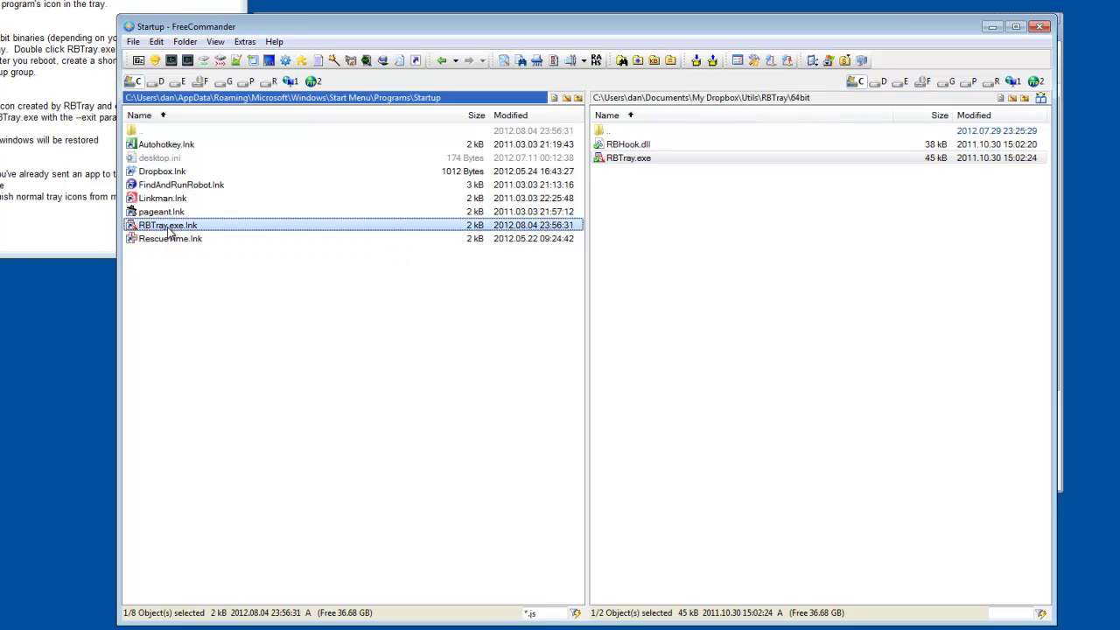
click(170, 226)
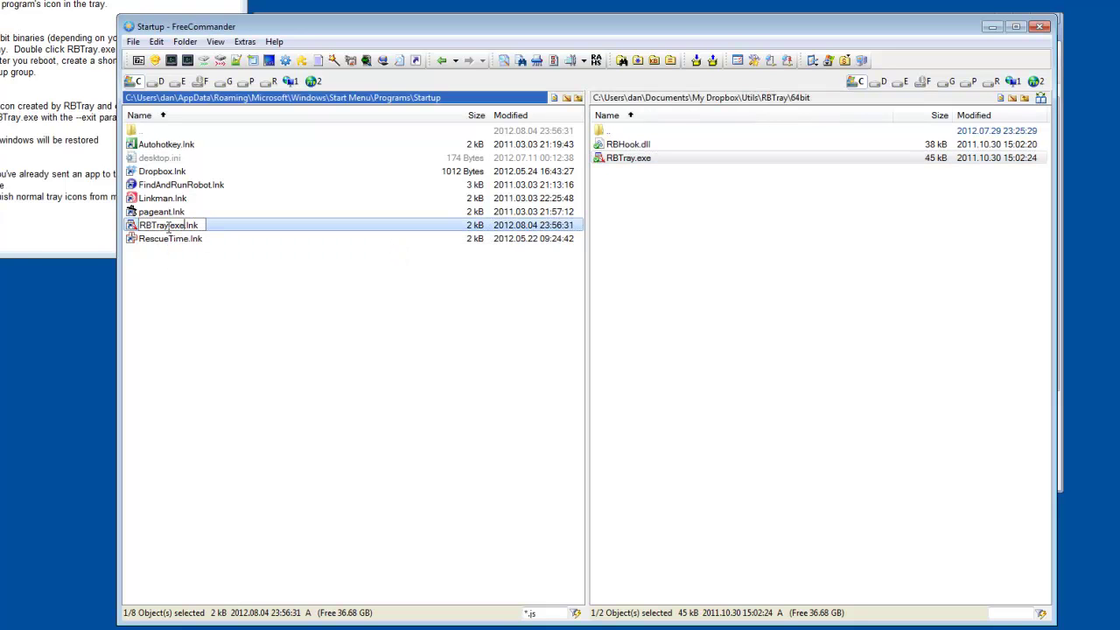
key(Delete)
key(Delete)
key(Delete)
key(Delete)
key(Return)
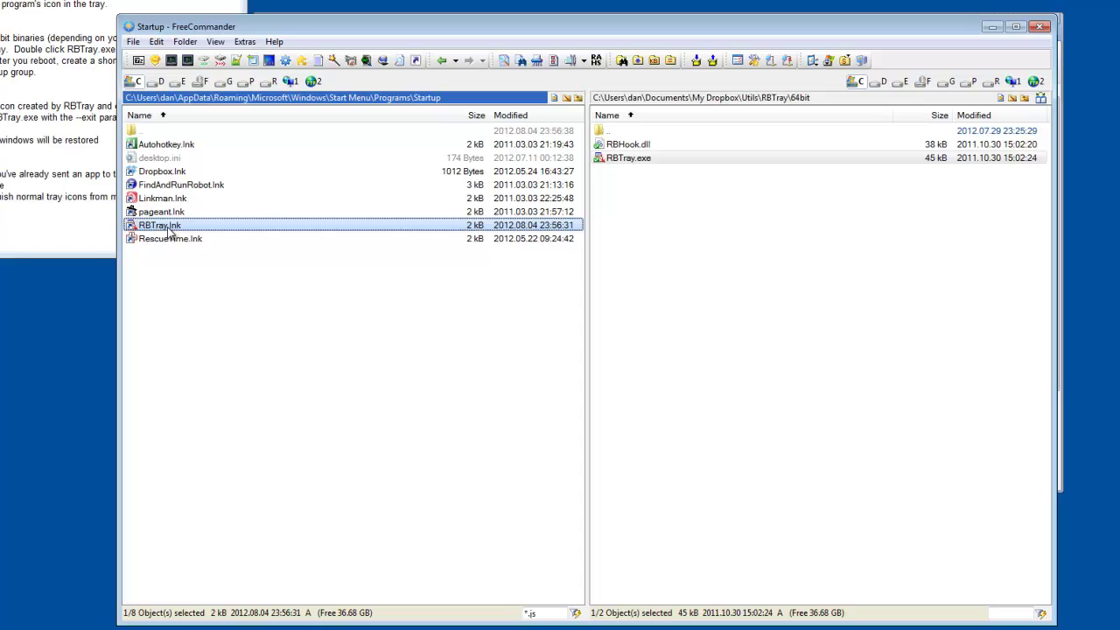
Launch RBTray from the new RBTray.lnk shortcut
double_click(157, 228)
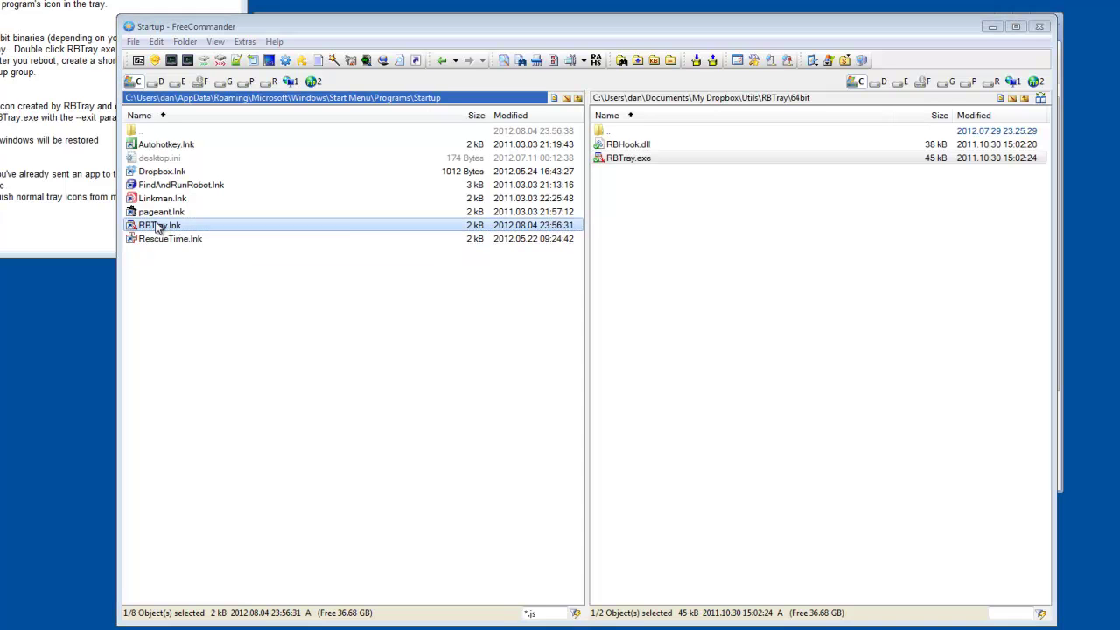
right_click(157, 228)
click(443, 382)
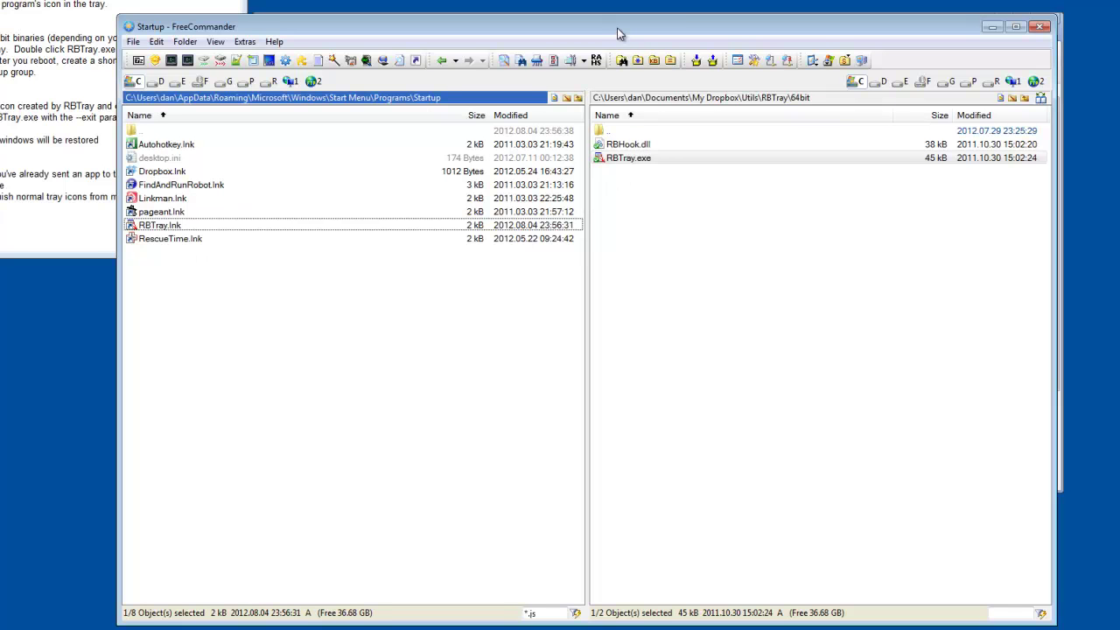
Nudge the FreeCommander window right and show the hidden notification-area icons
drag(617, 27, 624, 26)
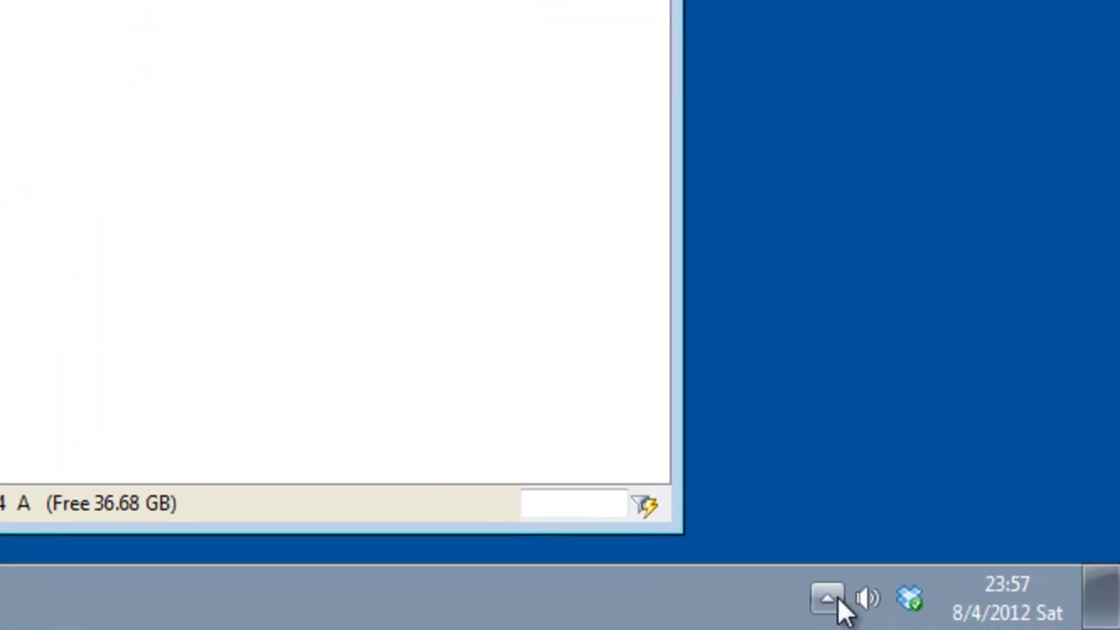
click(1119, 629)
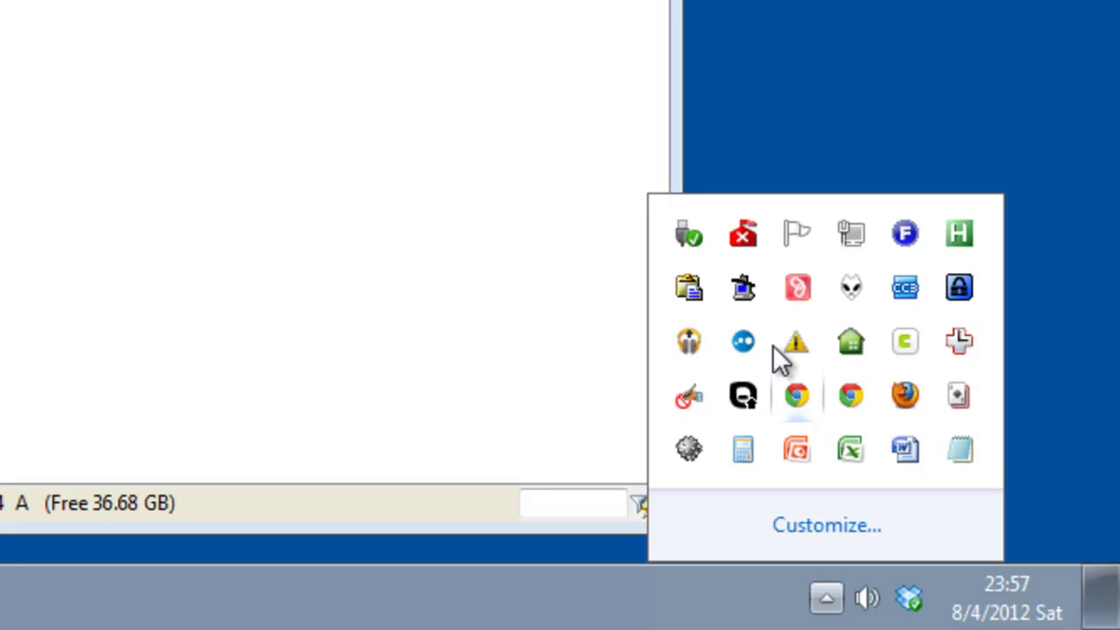
Restore FreeCommander from its RBTray icon in the overflow tray
click(744, 342)
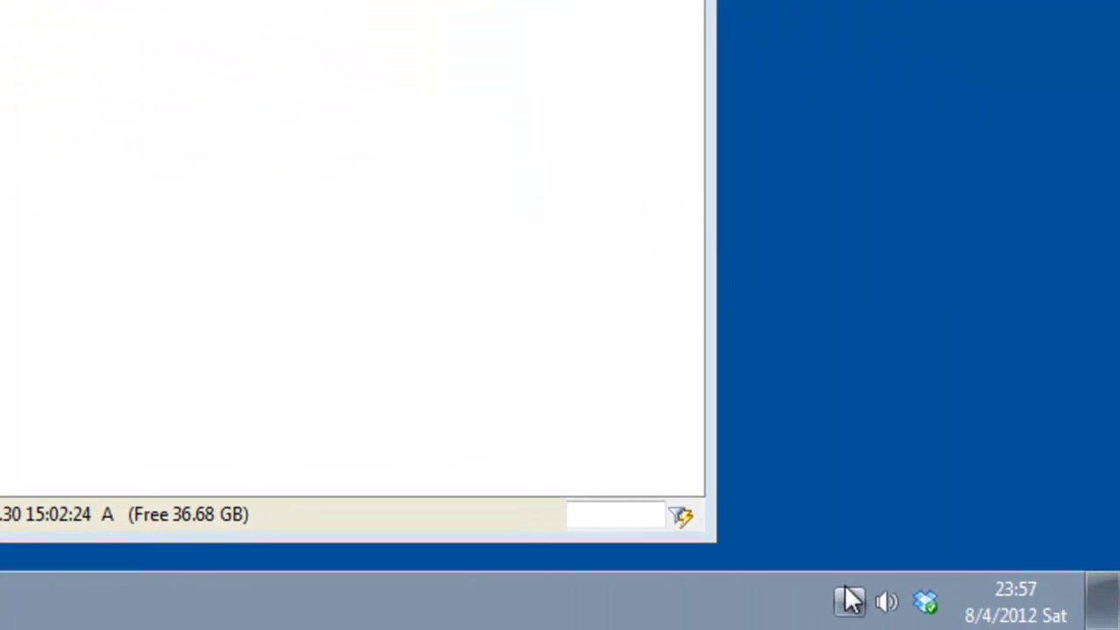
Exit RBTray from a tray icon's menu to restore all hidden windows, then minimize Chrome
click(853, 600)
right_click(807, 415)
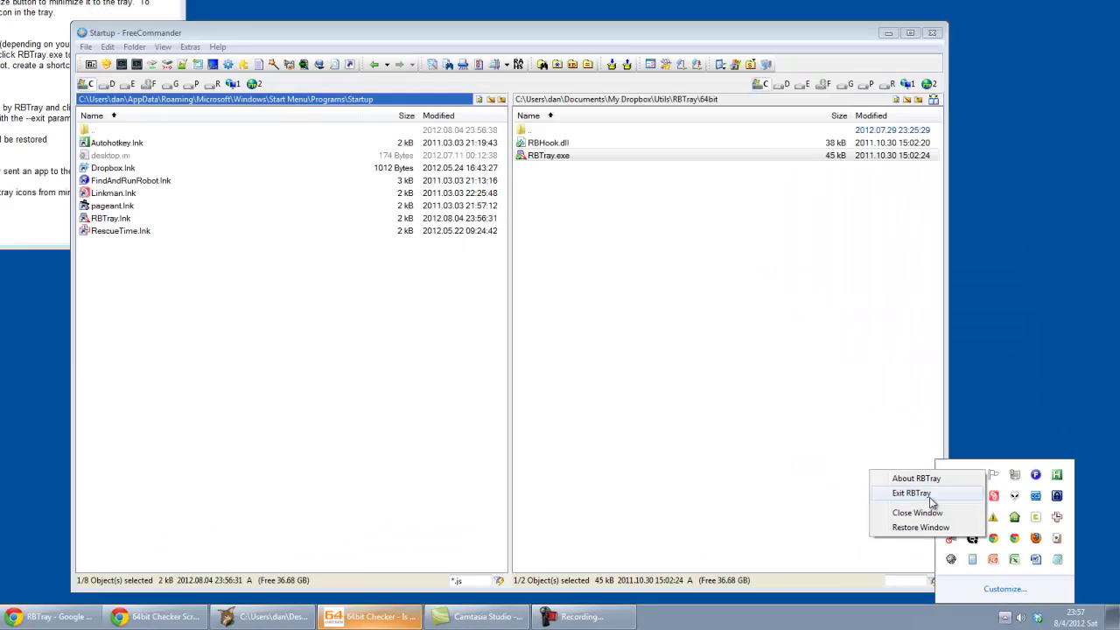
click(672, 317)
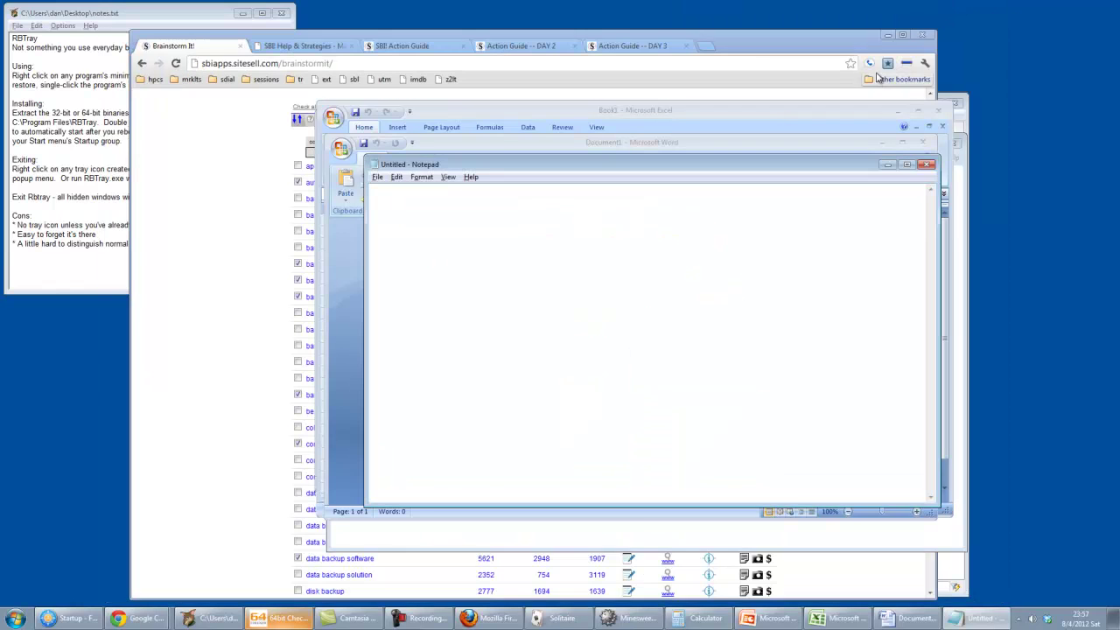
click(887, 35)
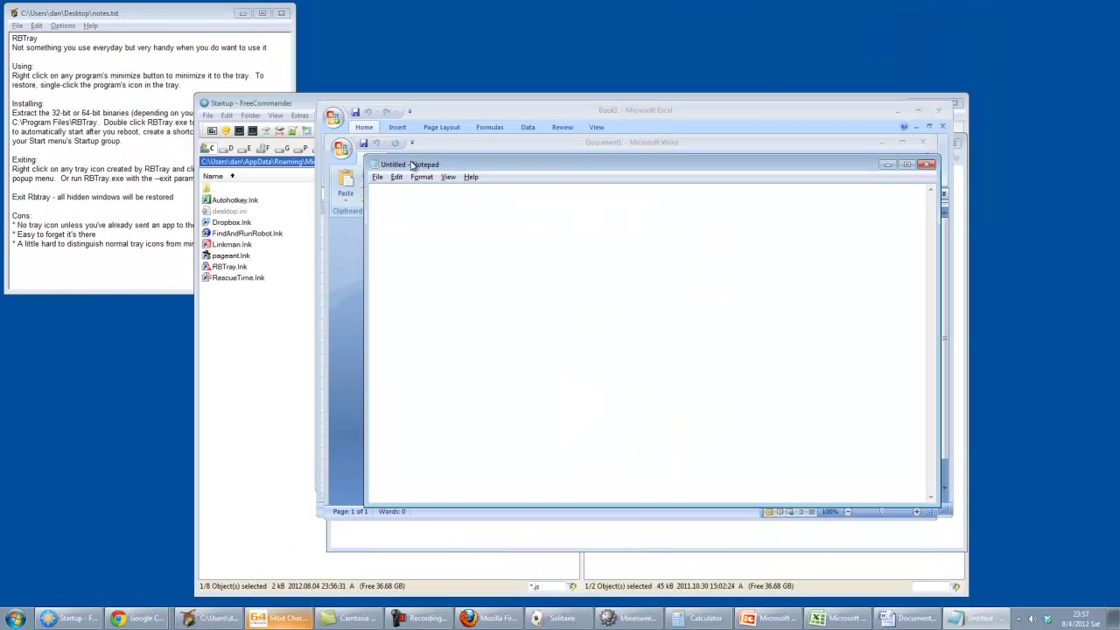